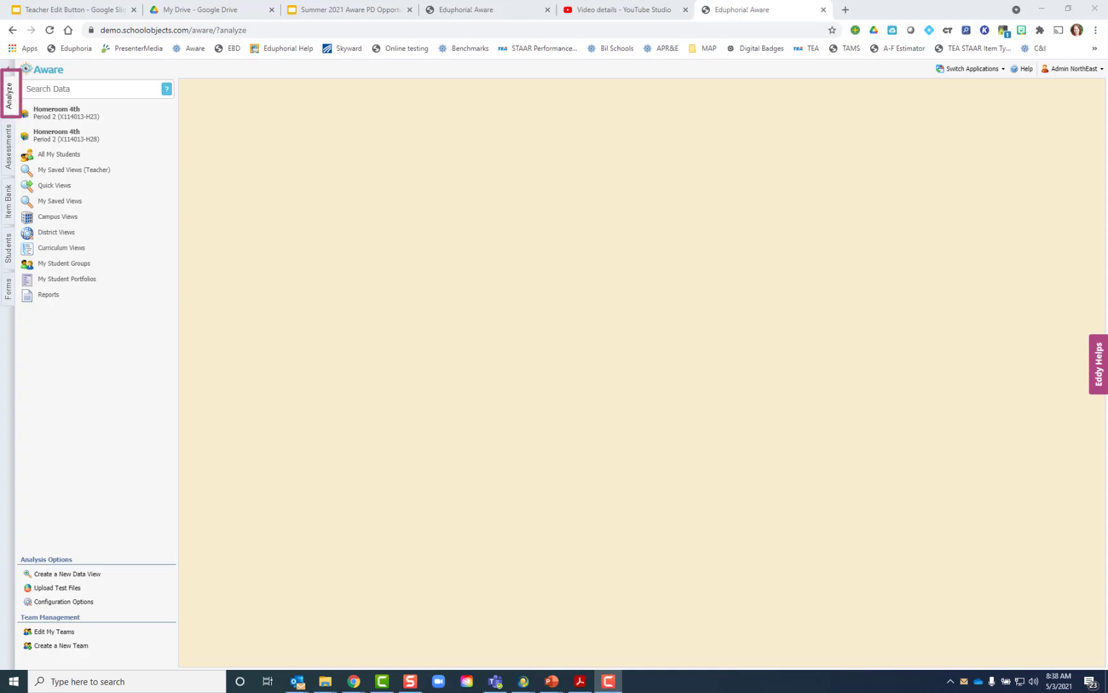
Open the 2020-2021 Fifth Grade district assessment Math Test Unit 7 from Quick Views and break its scores down by individual student
left_click(54, 187)
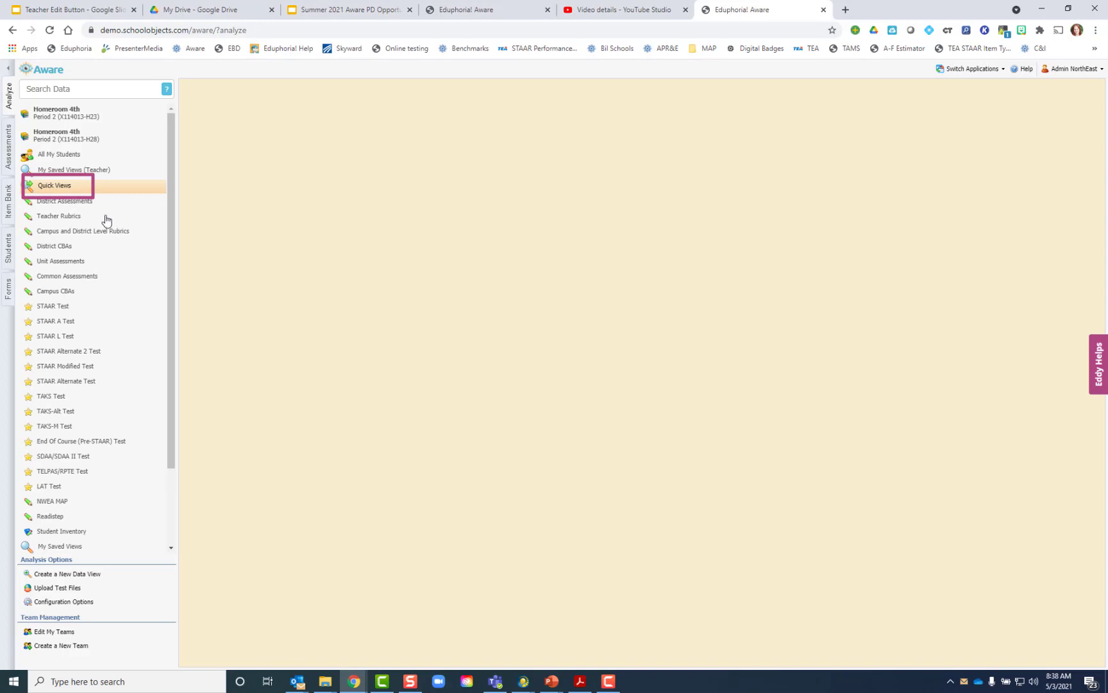
left_click(64, 202)
left_click(57, 230)
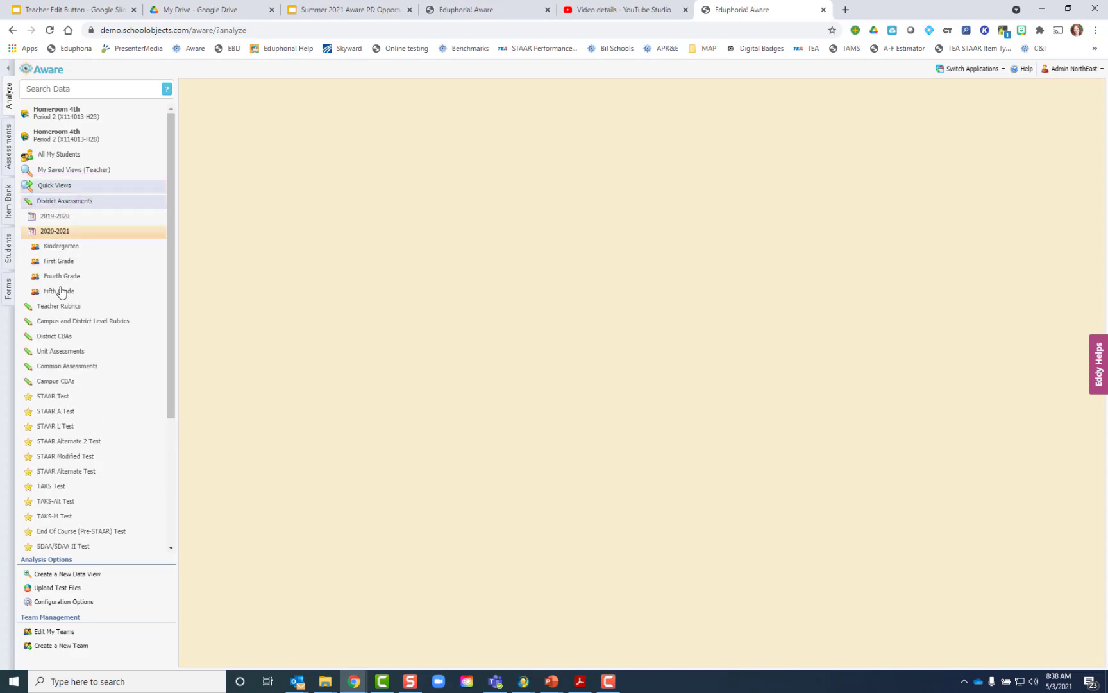
left_click(60, 292)
left_click(55, 307)
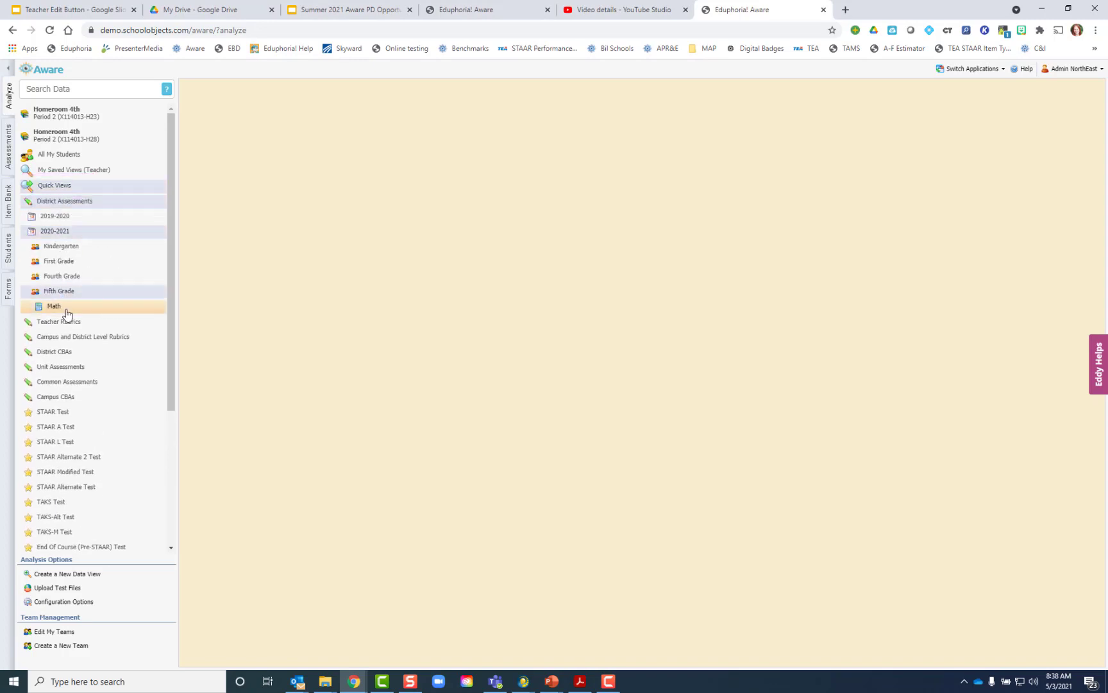
left_click(70, 324)
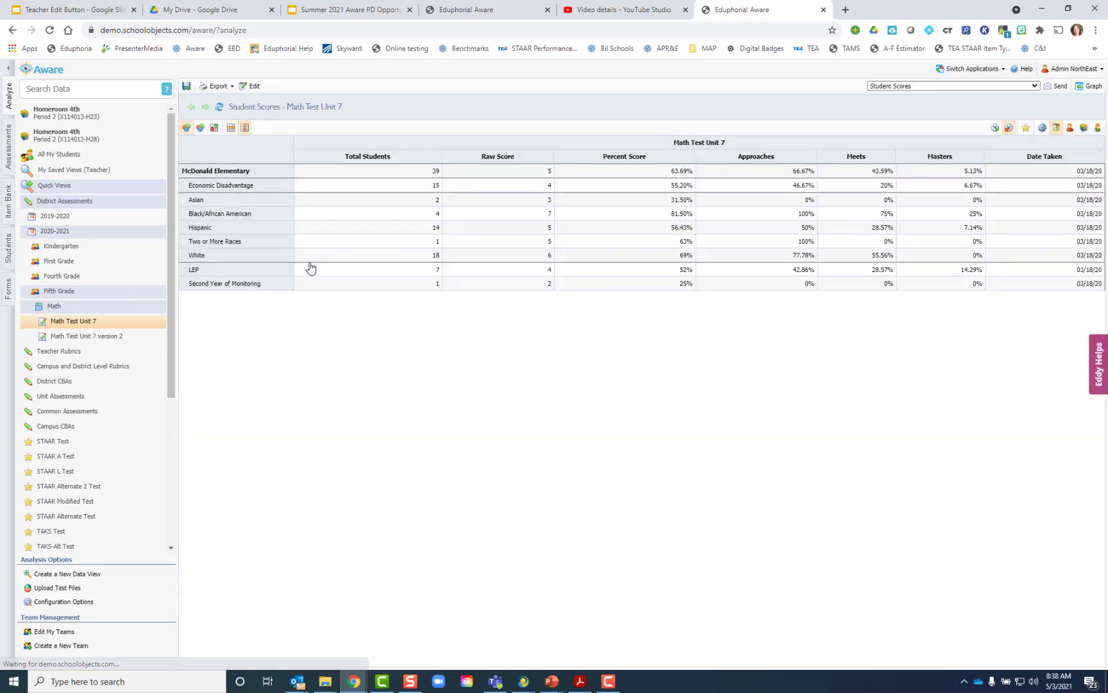
left_click(1095, 129)
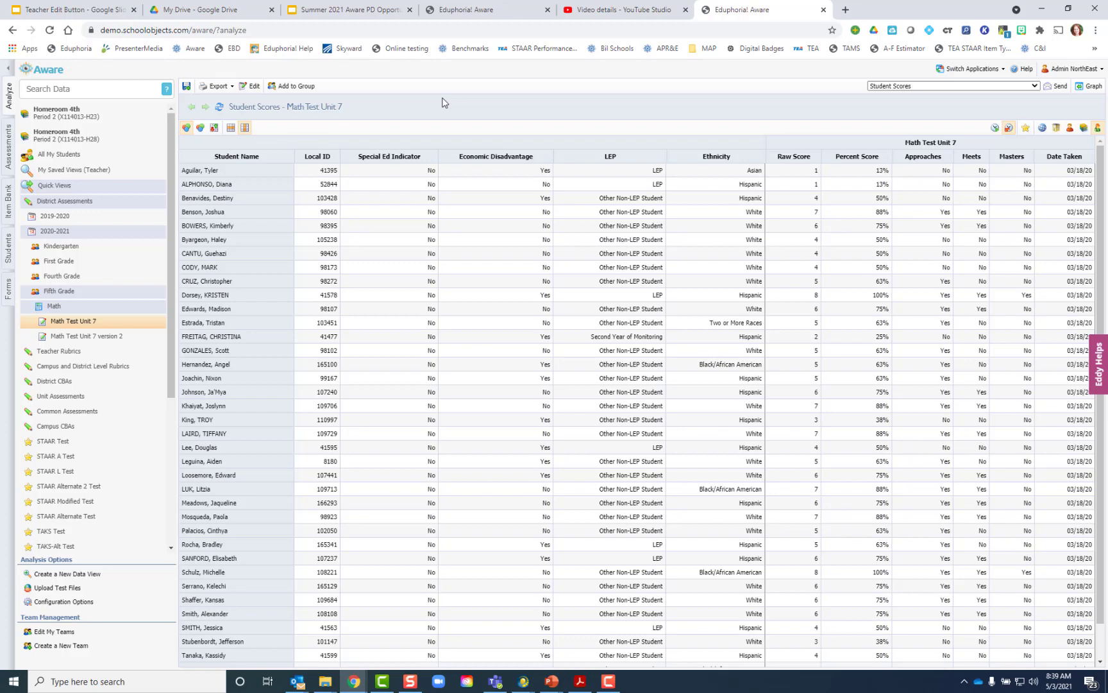
Edit the data view and add a filter to the Meets column so that it equals Yes
left_click(249, 87)
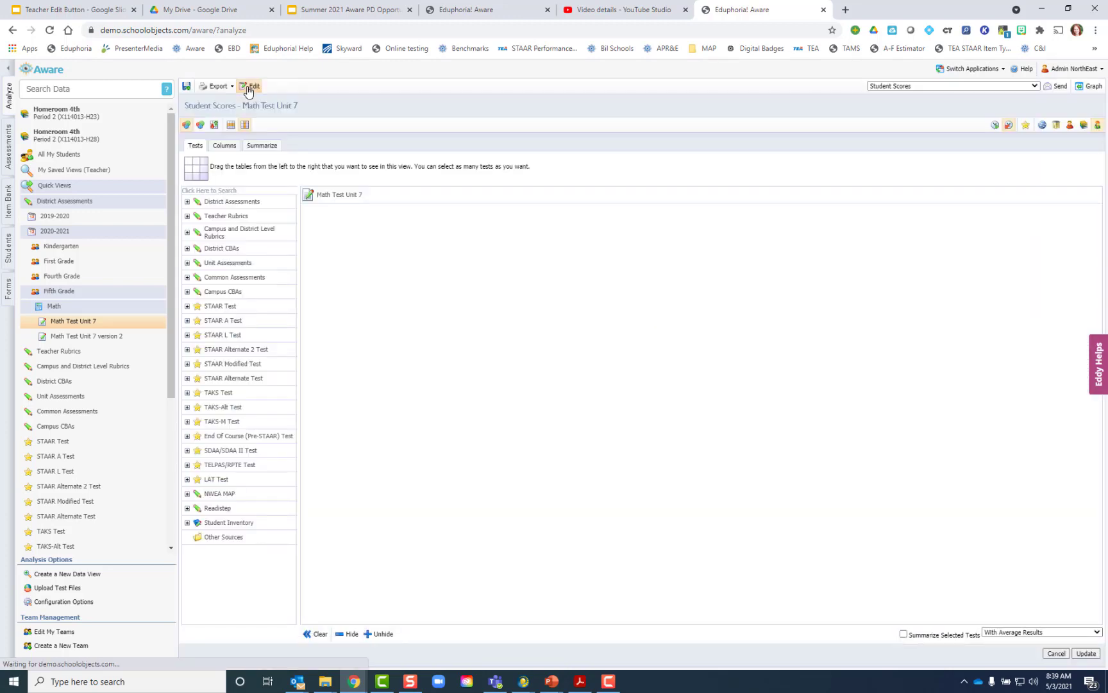
left_click(226, 146)
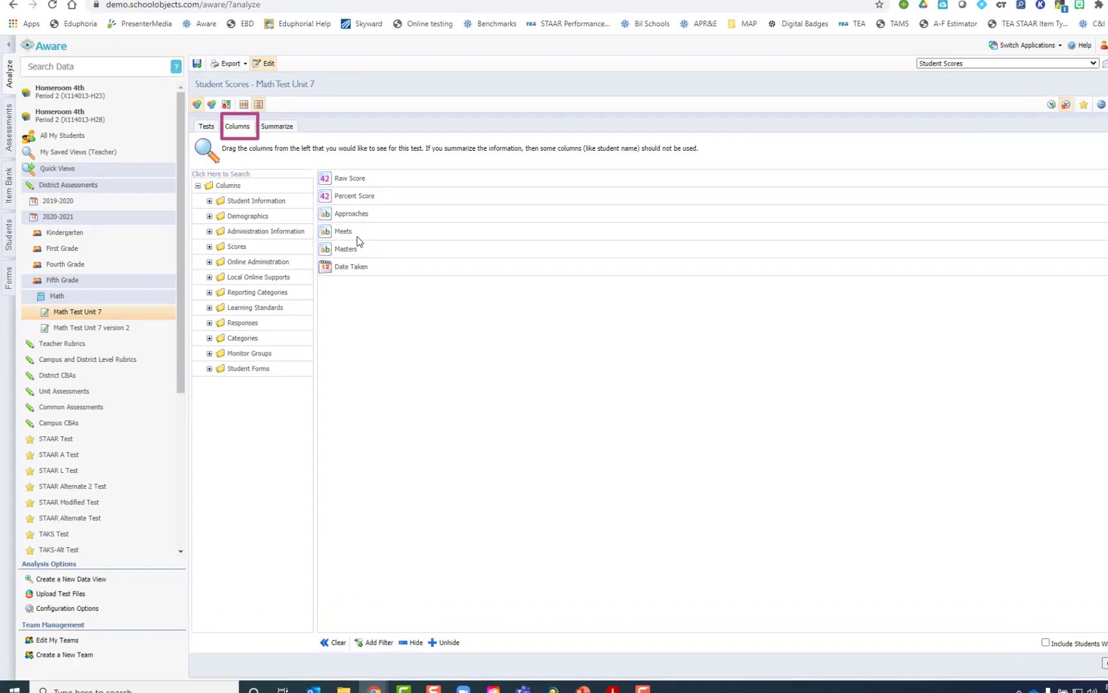
left_click(425, 172)
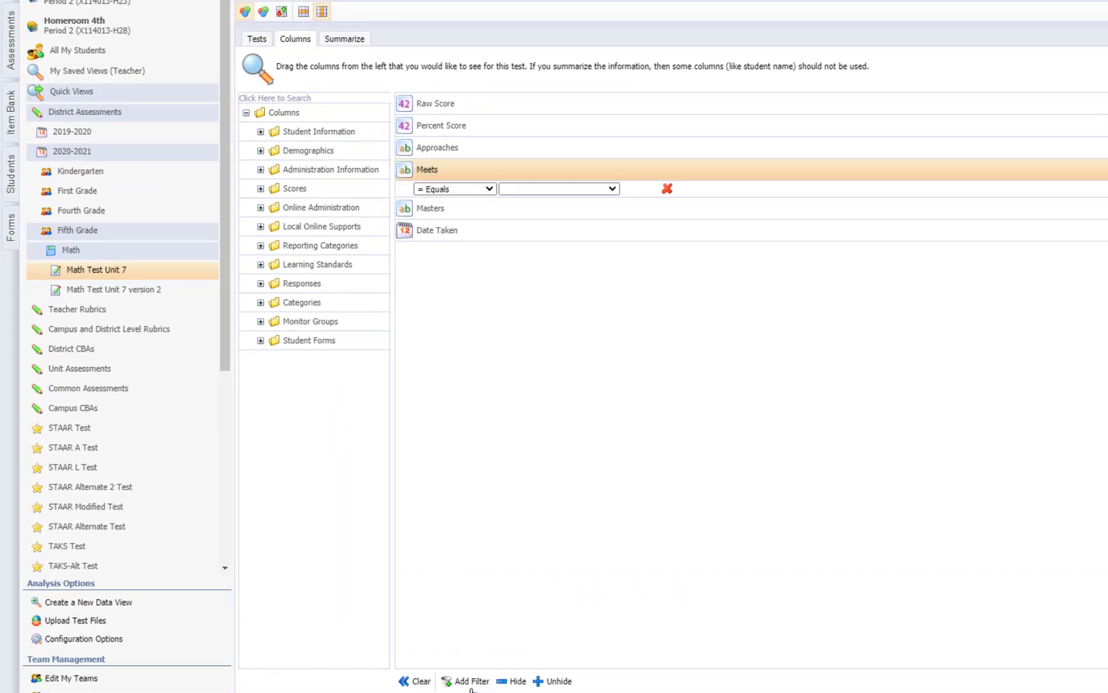
left_click(530, 190)
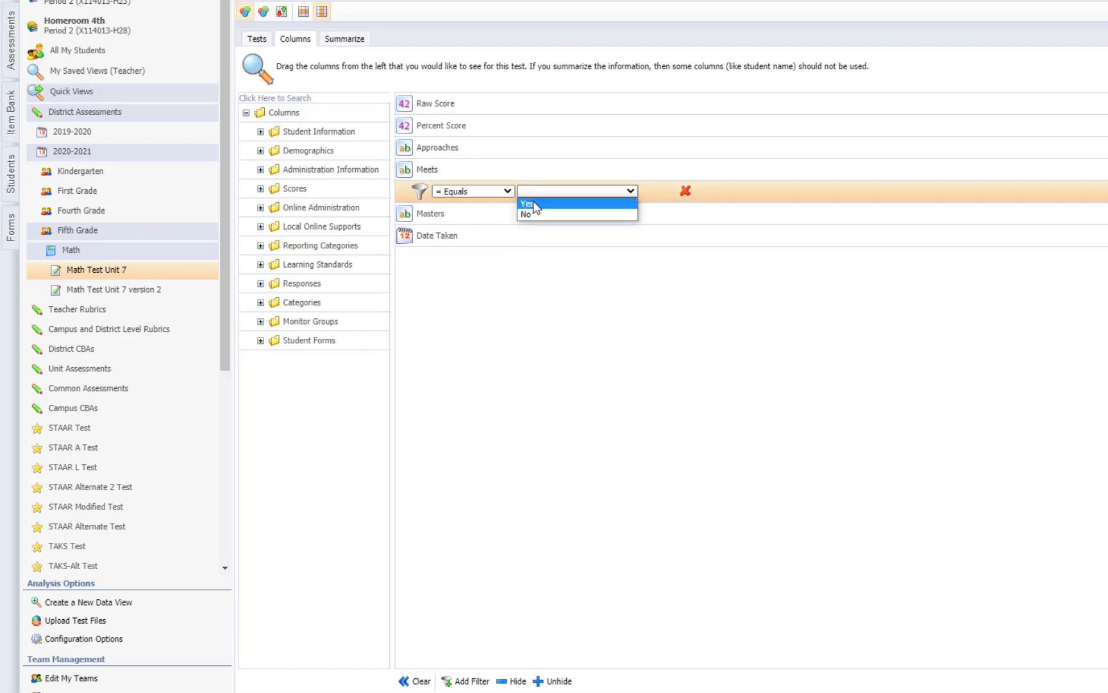
left_click(530, 203)
left_click(466, 178)
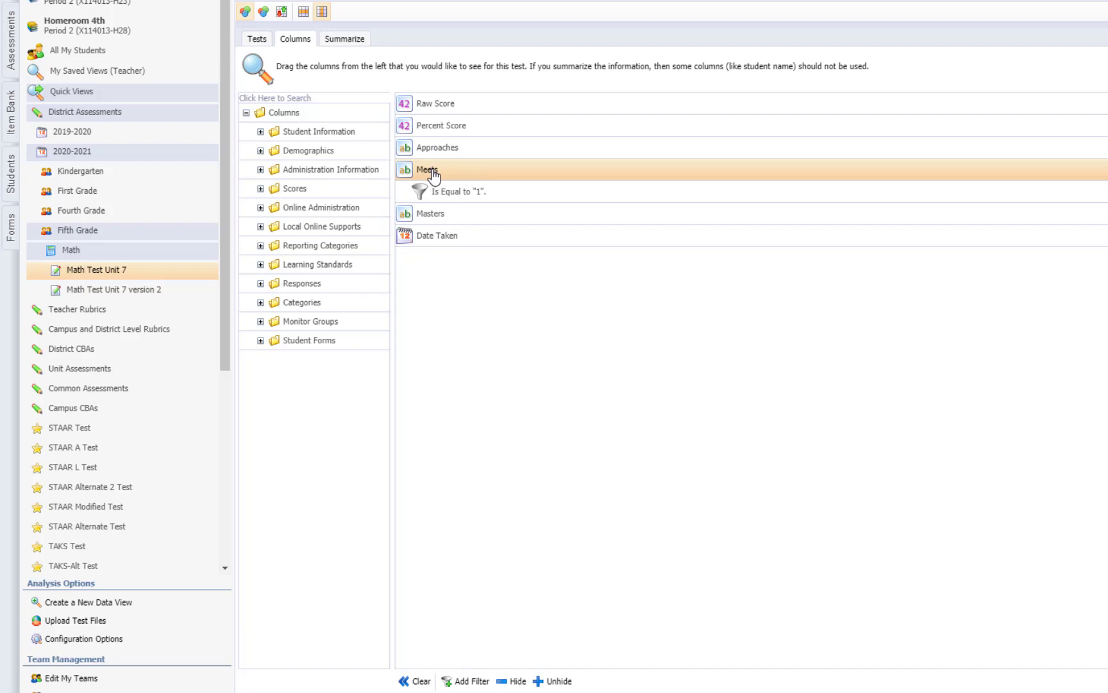
Add a filter to the Masters column so that it equals No
left_click(427, 218)
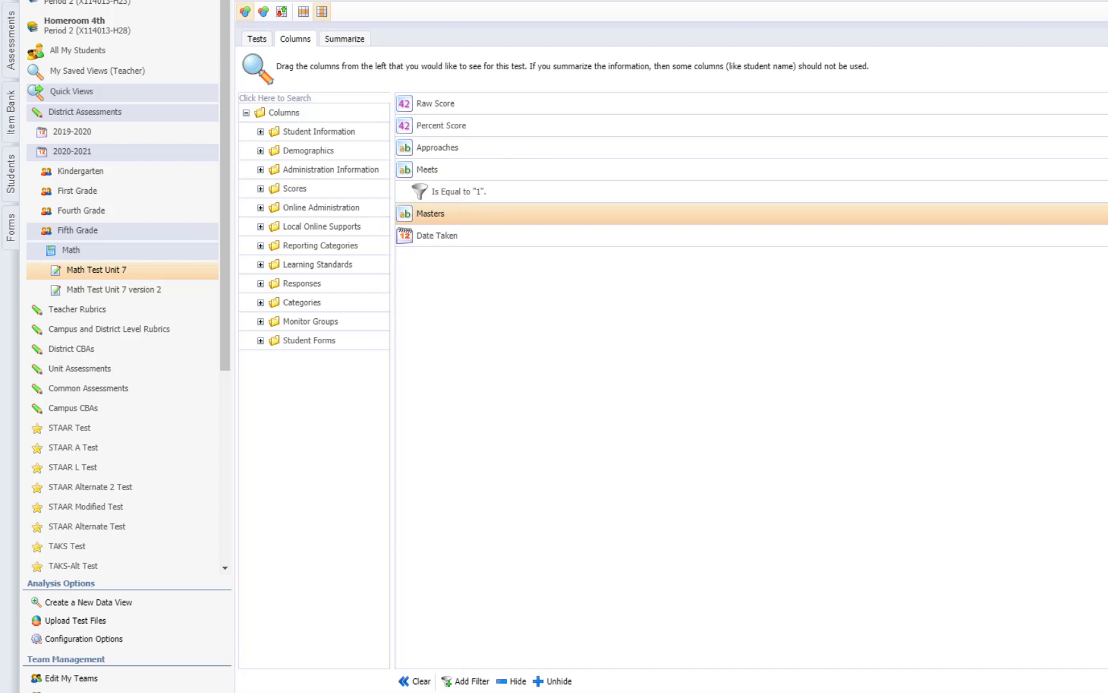
left_click(467, 681)
left_click(568, 236)
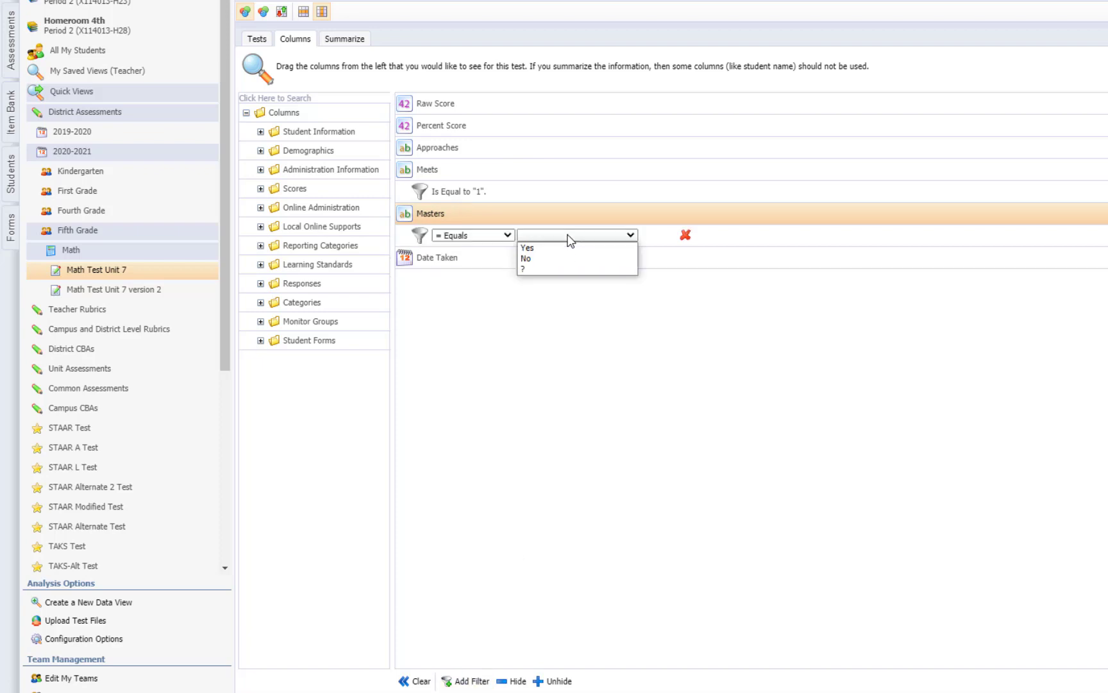
left_click(565, 259)
left_click(454, 221)
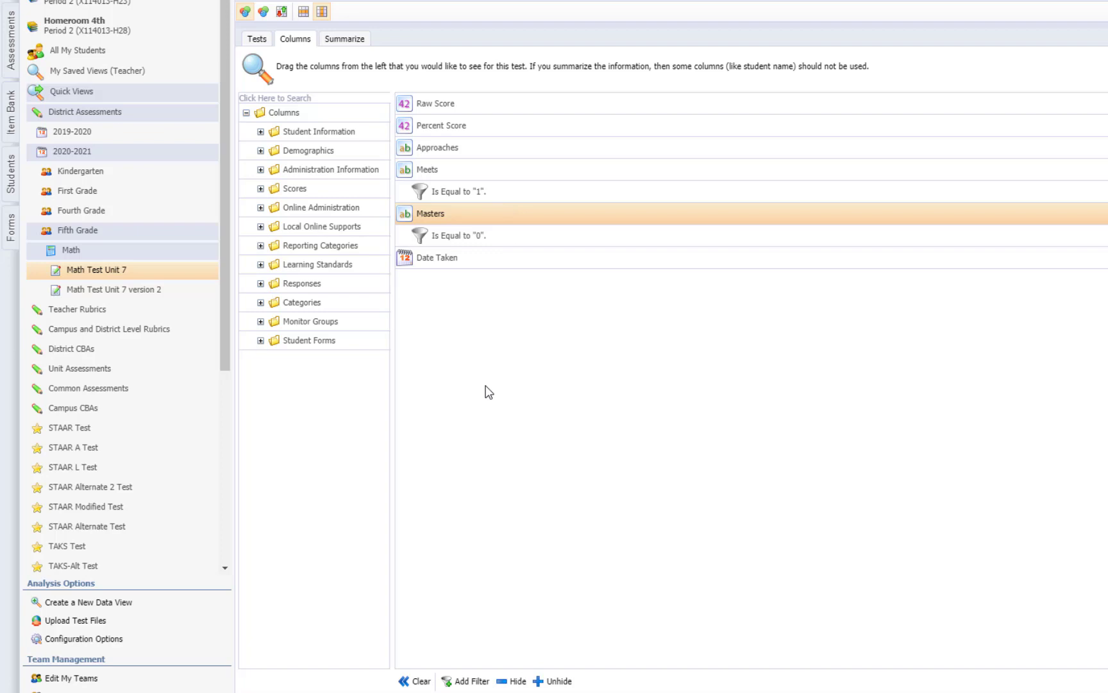
Clear all summary fields from the view and add Economic Disadvantage from Demographics as a column
left_click(357, 43)
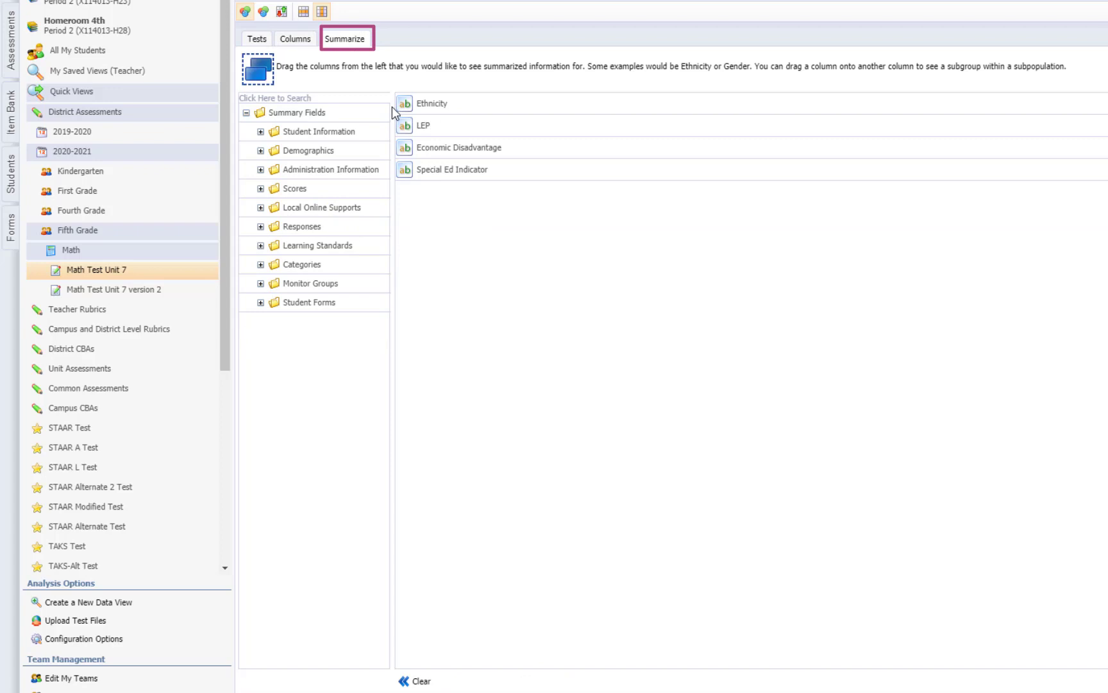
left_click(421, 682)
left_click(295, 40)
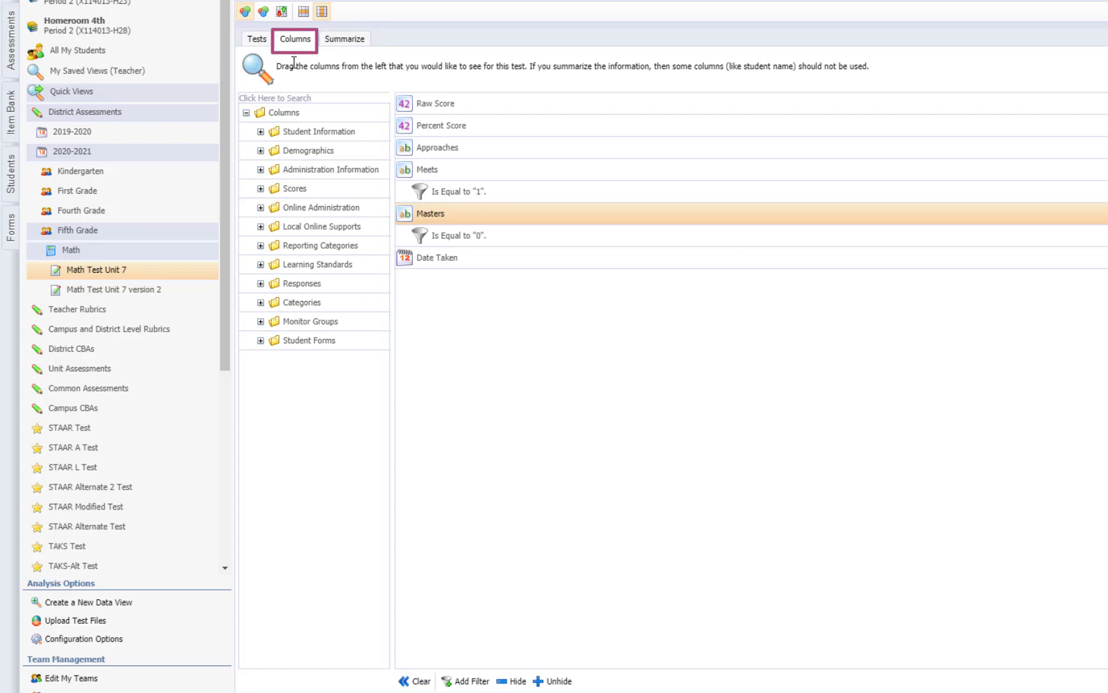
double_click(296, 153)
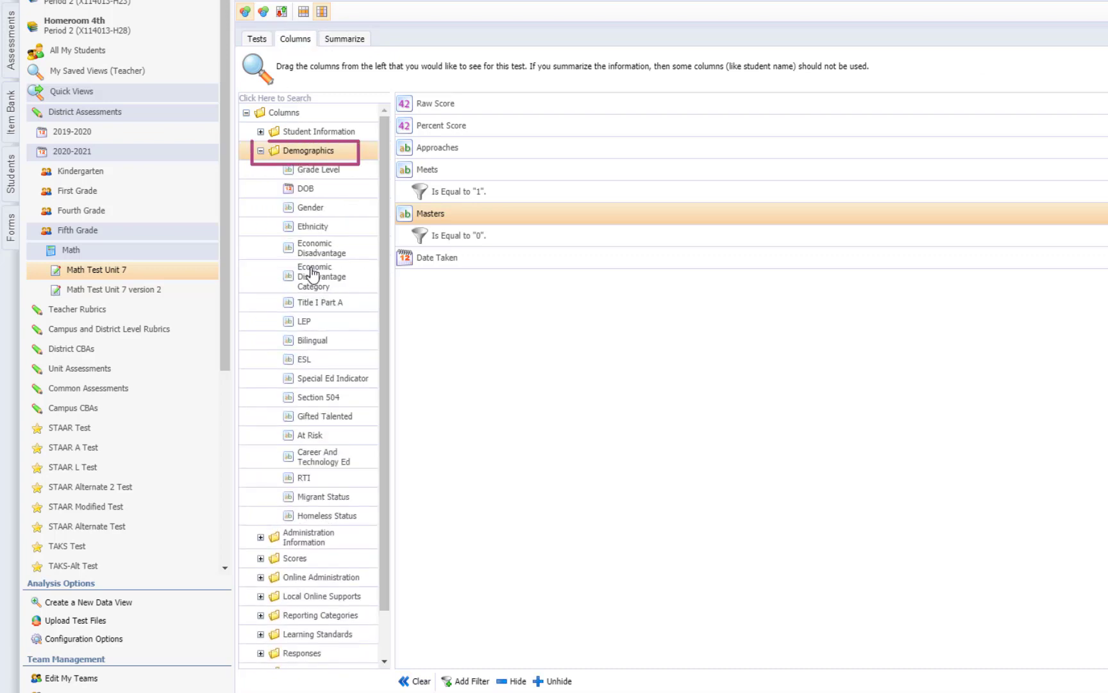
left_click_drag(311, 252, 476, 300)
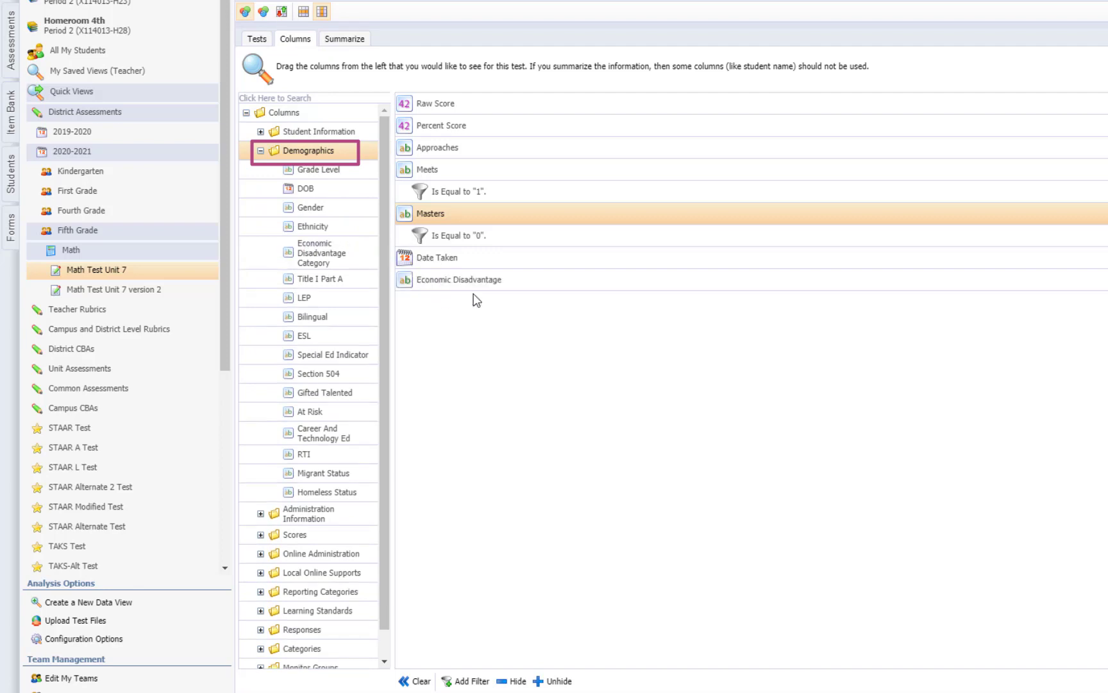
Filter the Economic Disadvantage column to equal Yes and update the data view
left_click(456, 282)
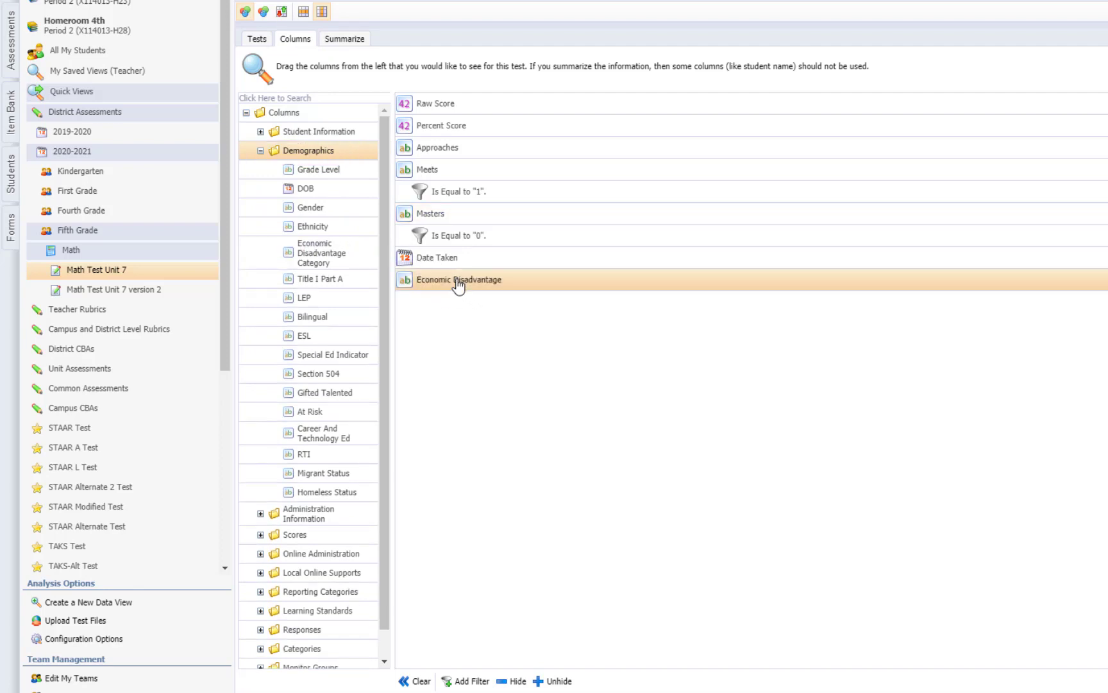
left_click(463, 679)
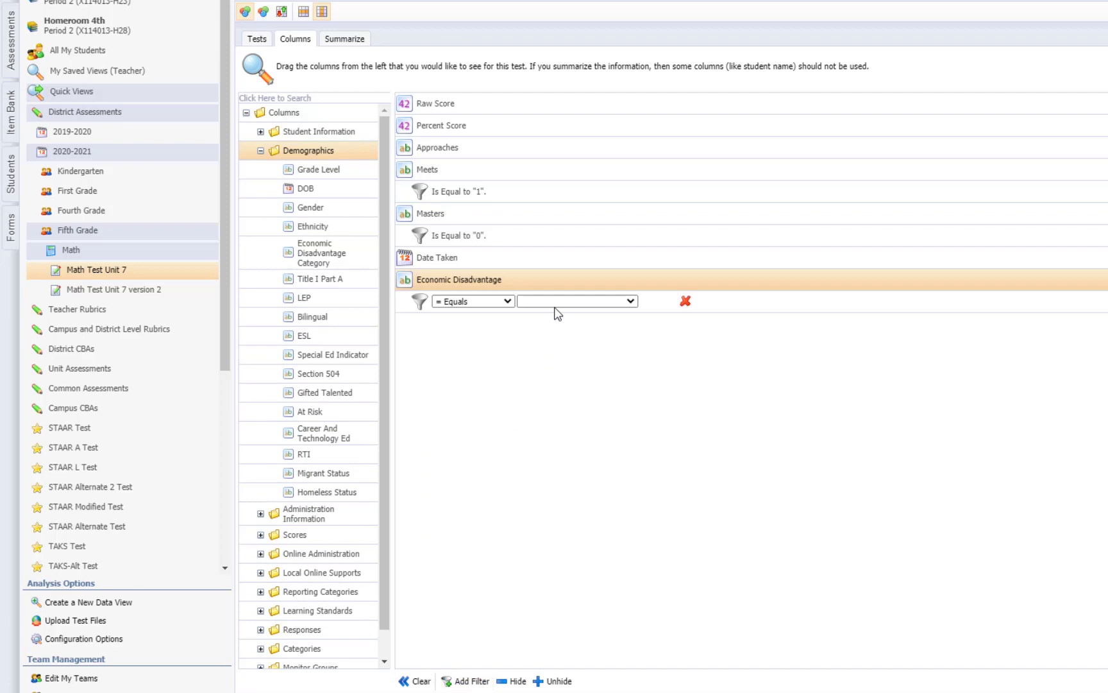
left_click(557, 300)
left_click(528, 314)
left_click(467, 282)
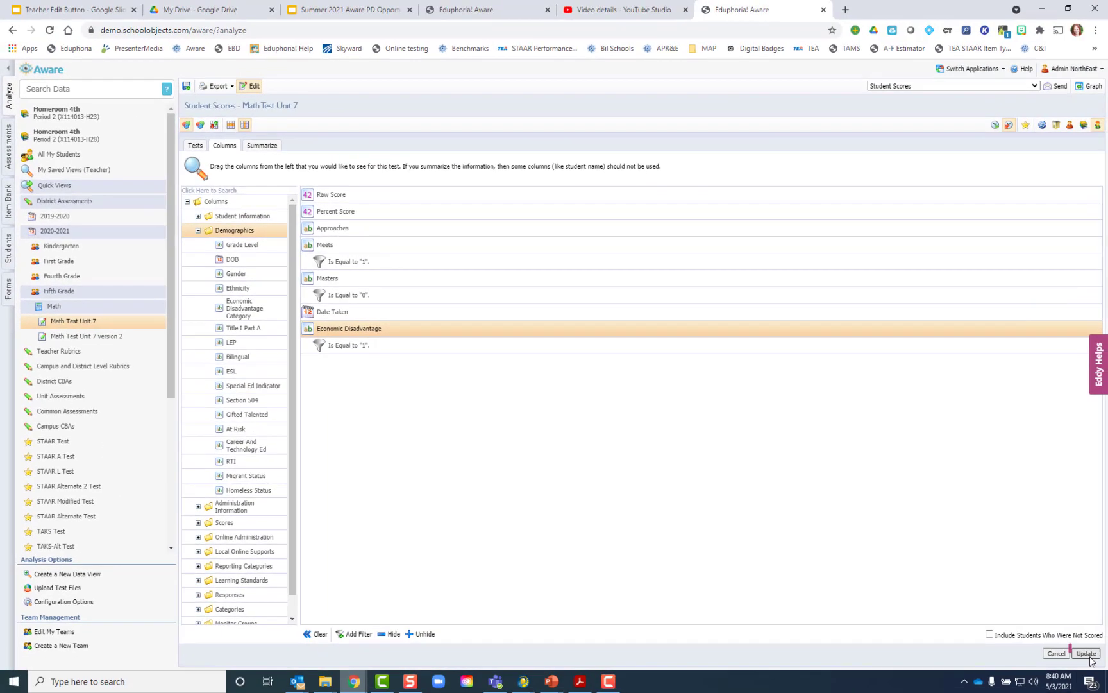
left_click(1088, 653)
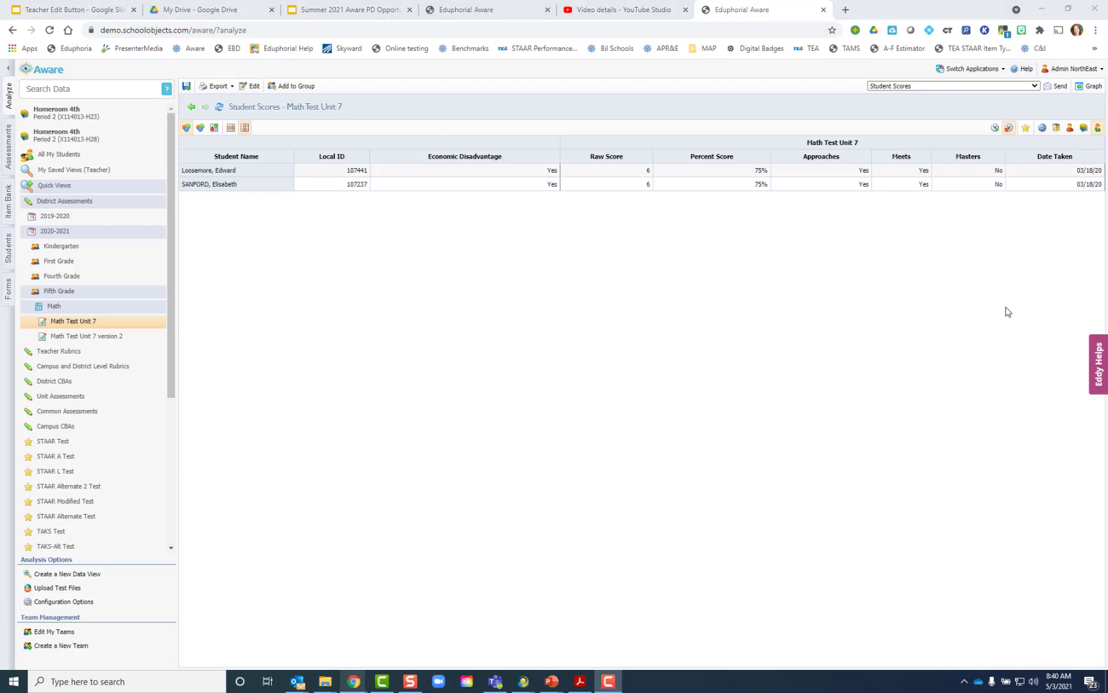
Start adding the filtered students to a monitor group, choosing to create a new group
left_click(994, 128)
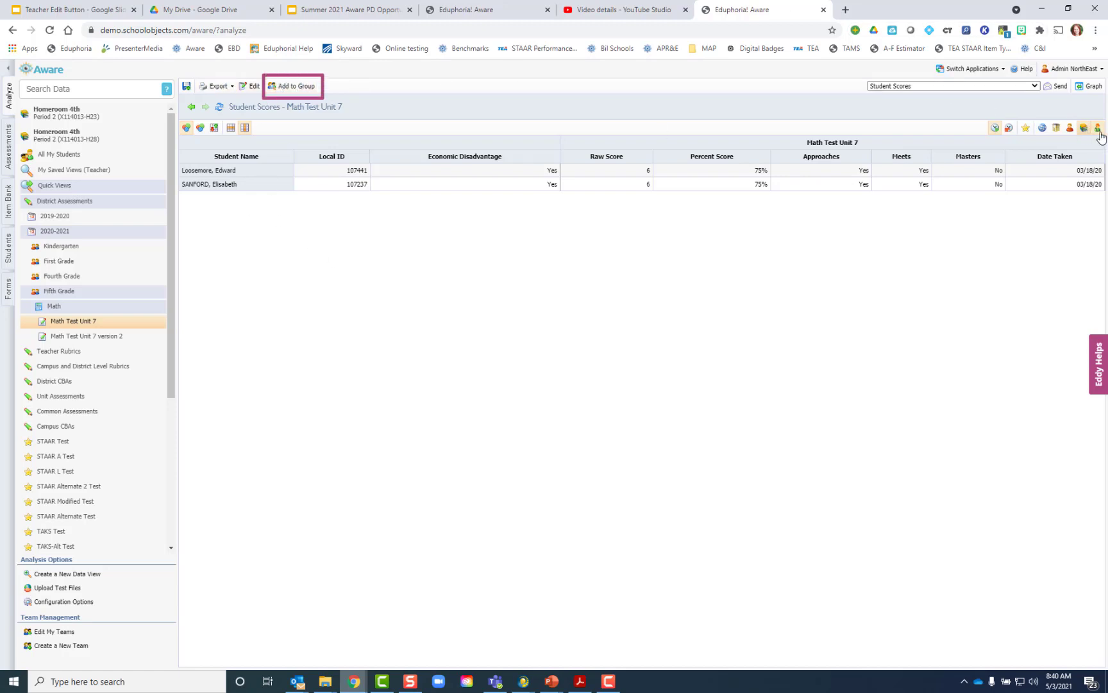
left_click(297, 92)
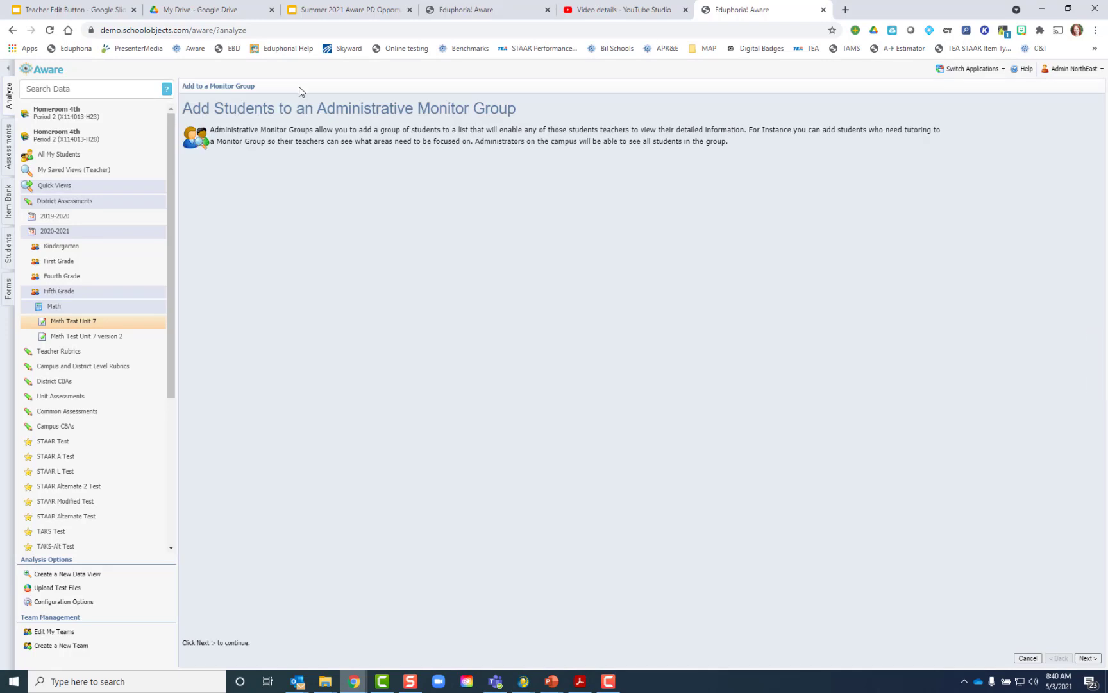
left_click(1087, 658)
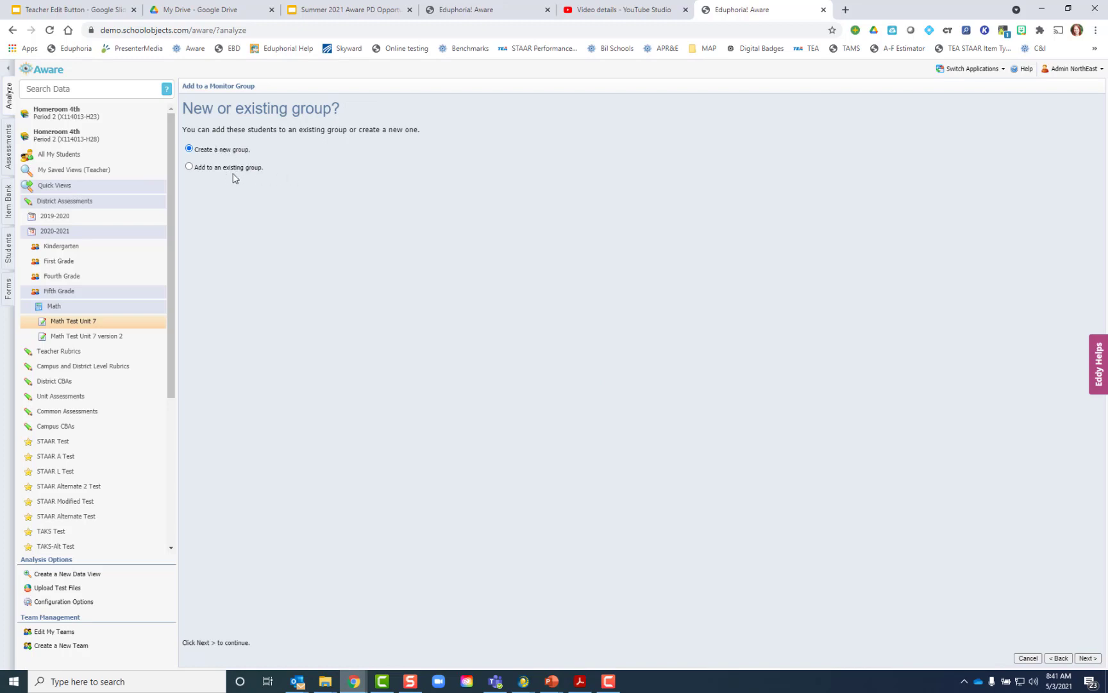
left_click(1086, 658)
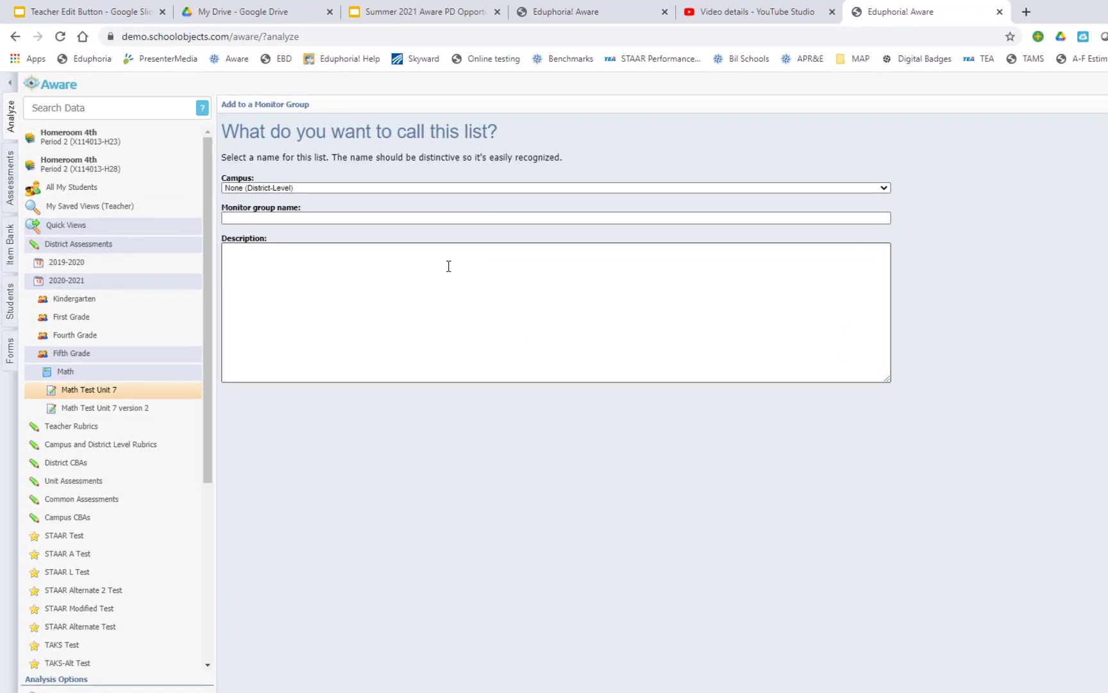
Set the monitor group's campus to None (District-Level) and name the group "District Math Eco Dis Meets 2020-21"
left_click(531, 188)
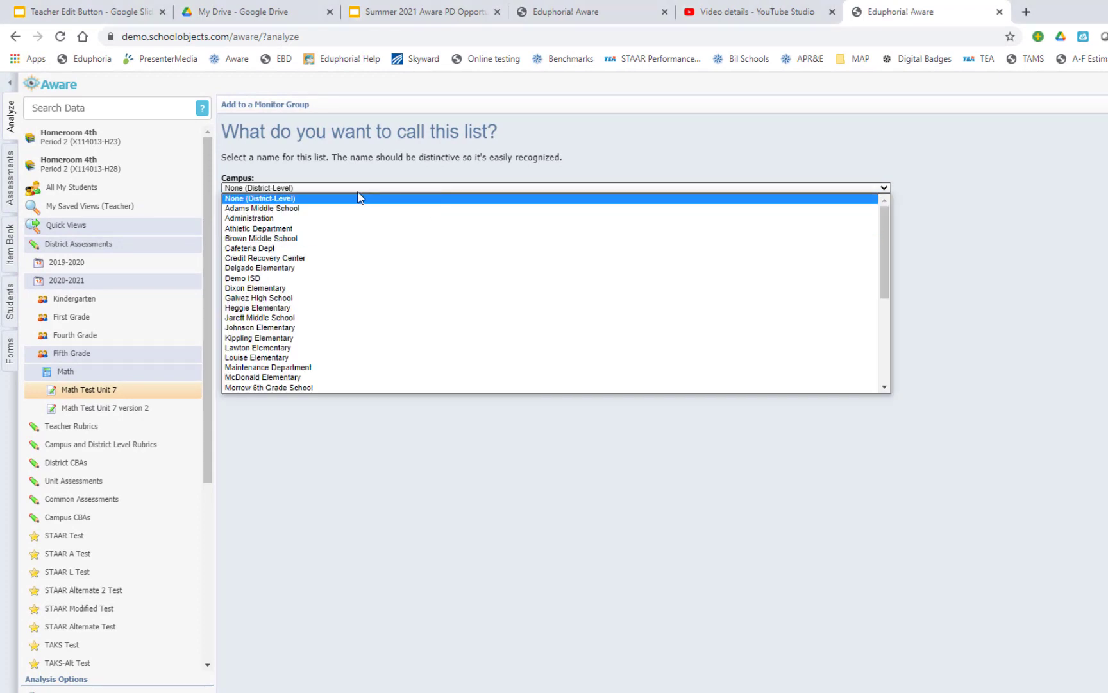
left_click(261, 199)
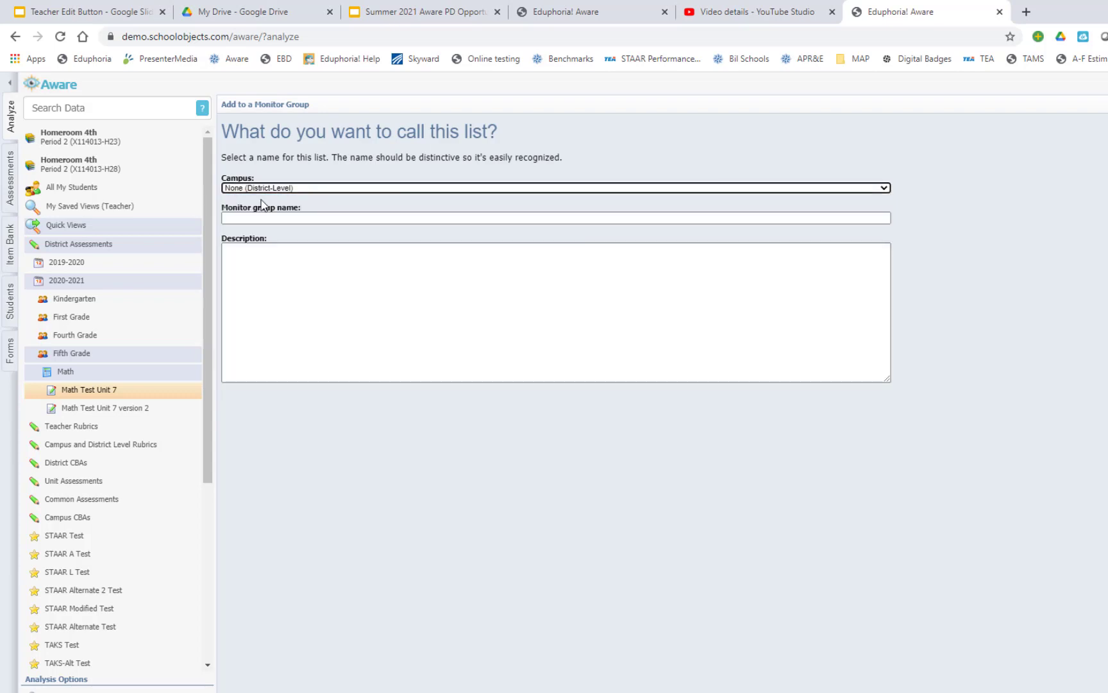
left_click(269, 214)
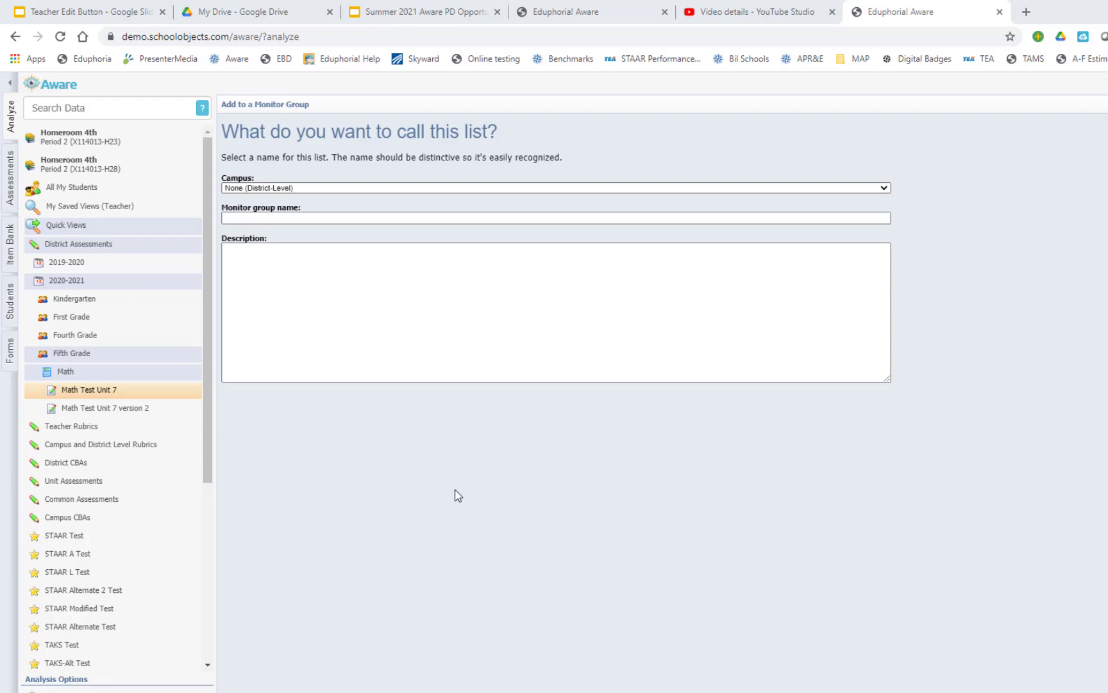
left_click(240, 217)
left_click(252, 219)
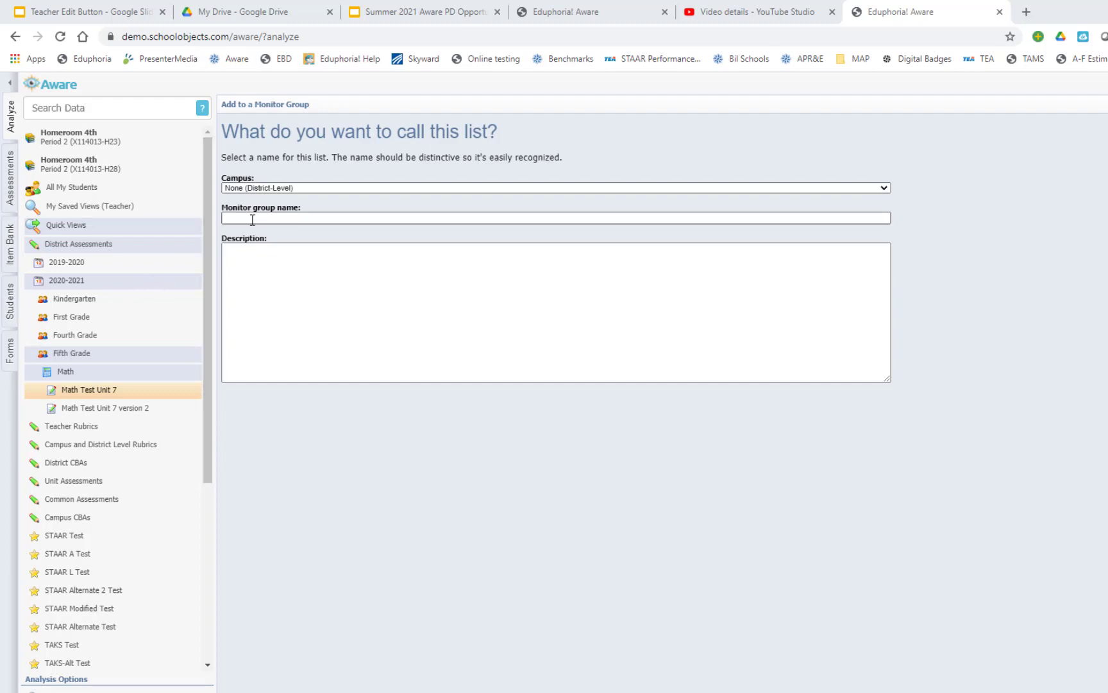
left_click(252, 220)
type("D")
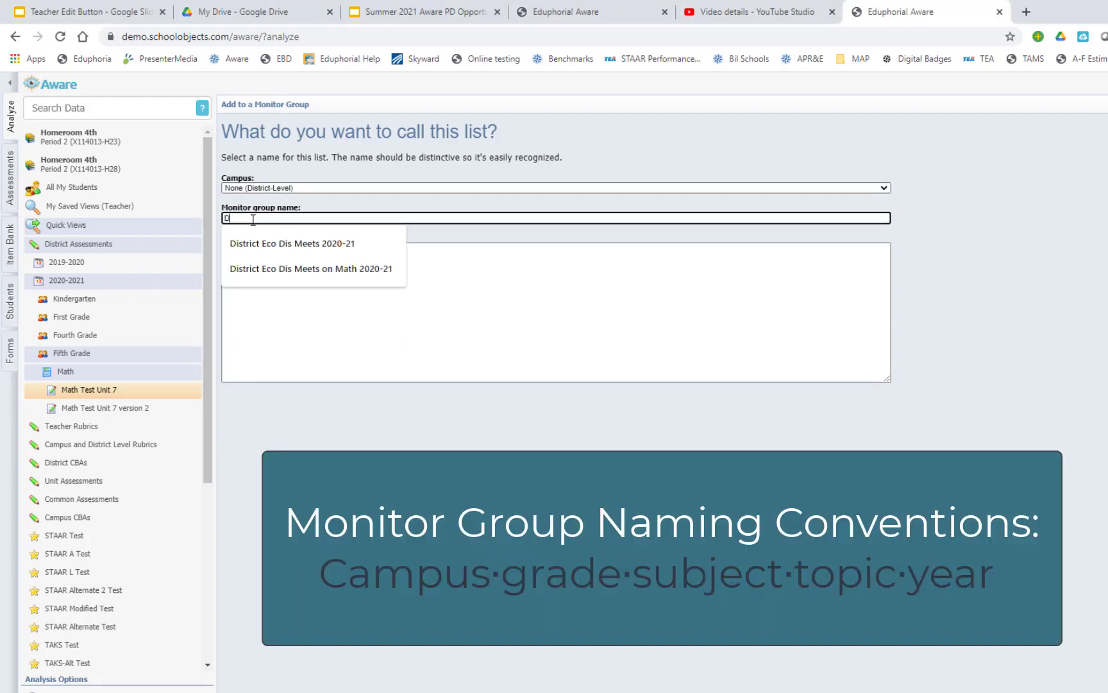
type("istrict")
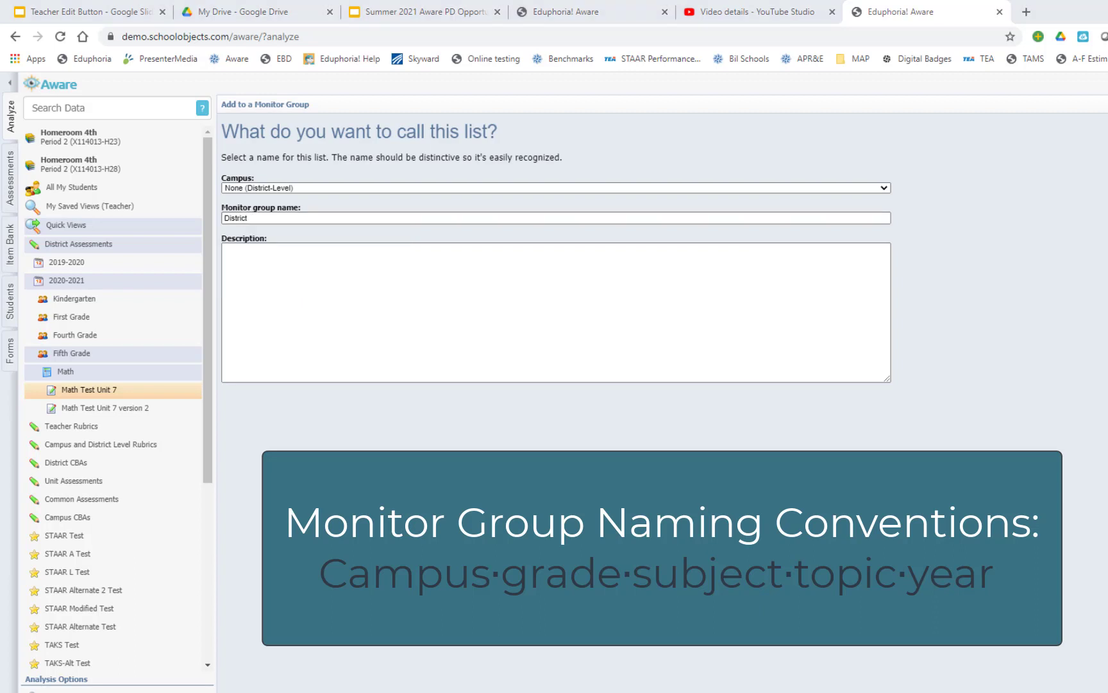
left_click(233, 218)
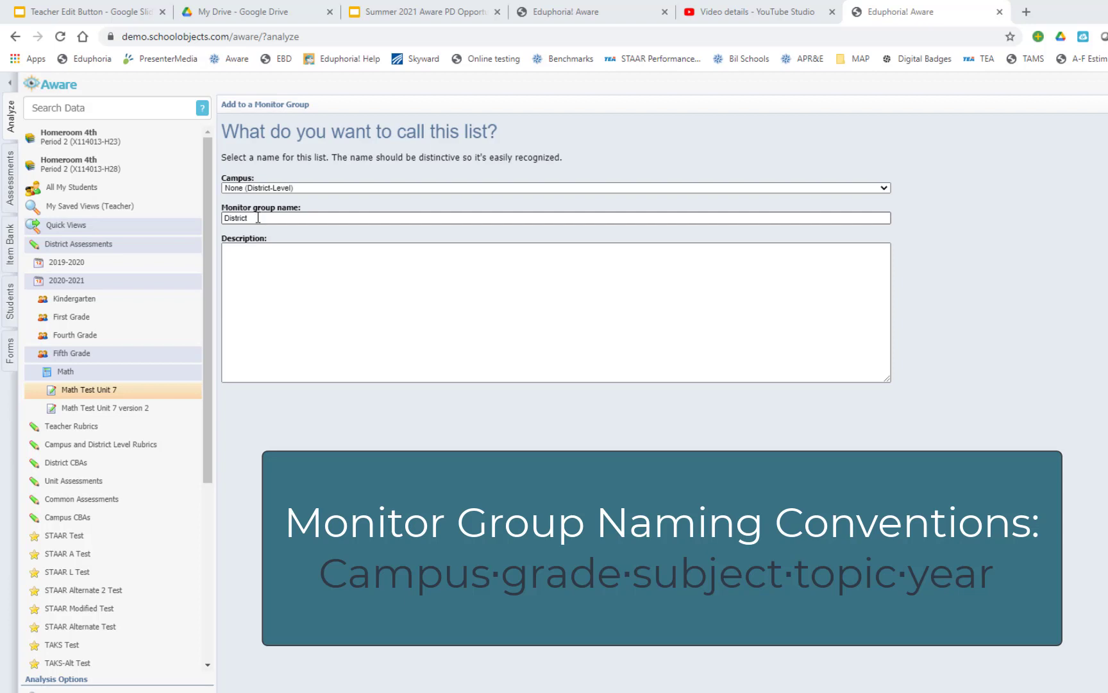
left_click(259, 218)
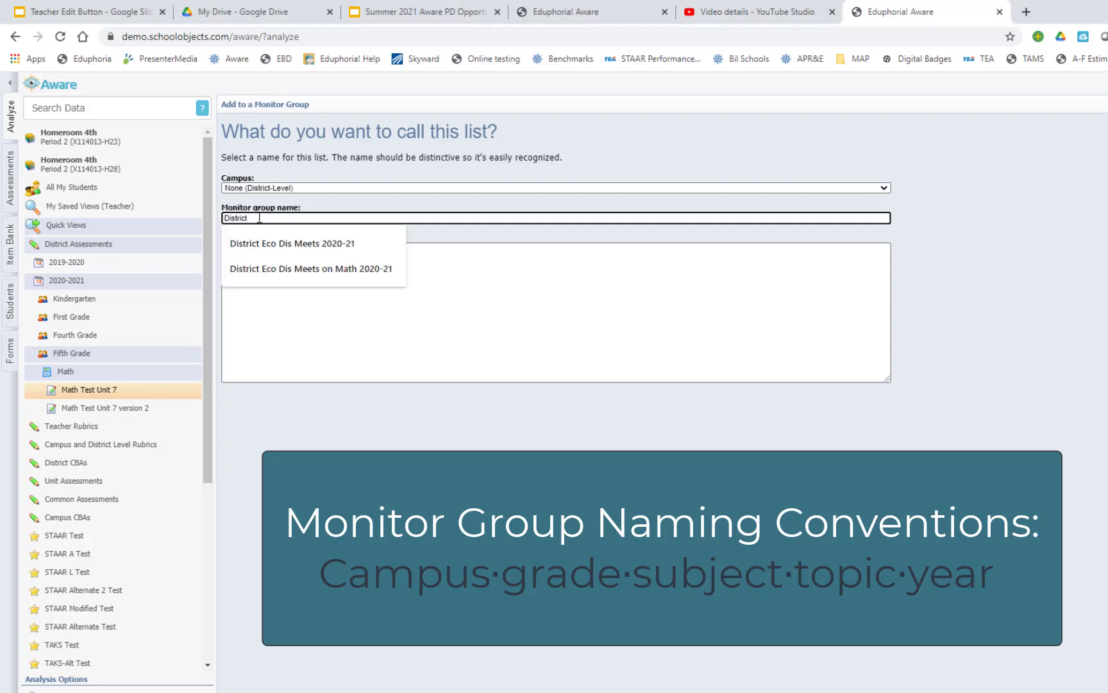
type("Math ")
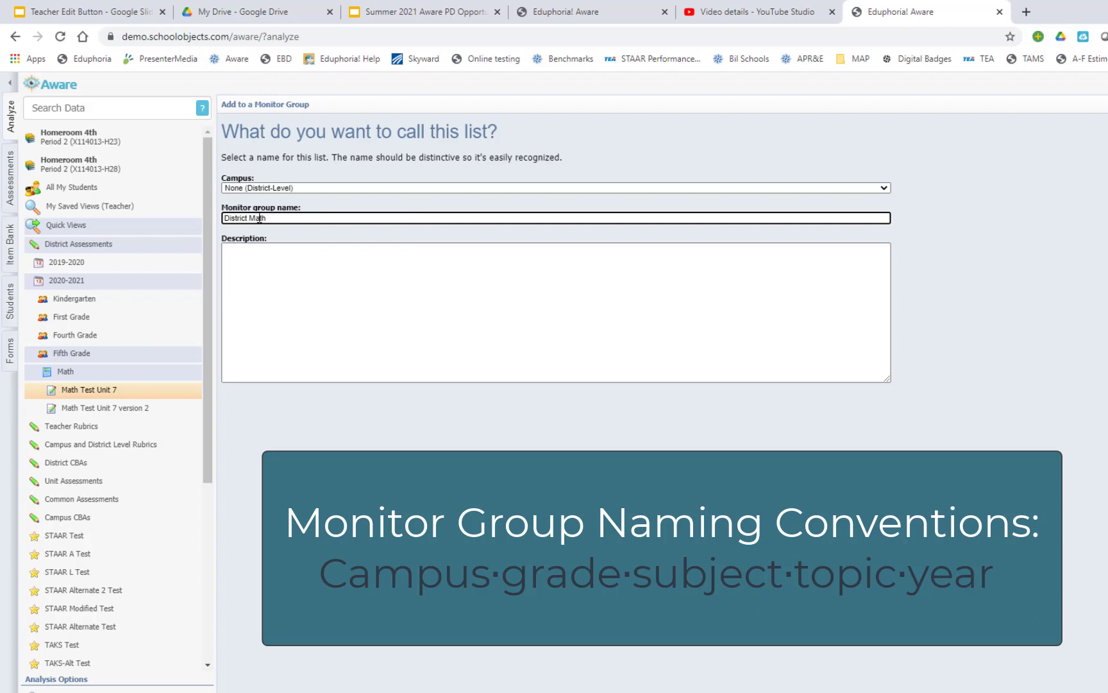
type("Eco Dis Meets 2020-21")
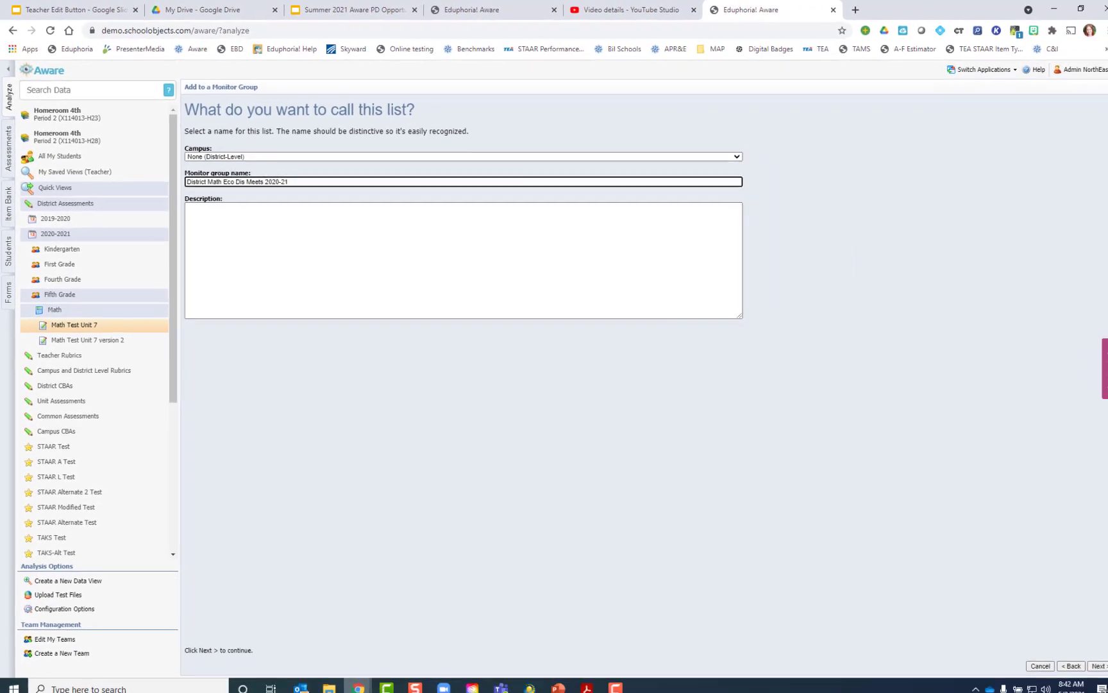
Add both listed students to the new district-level monitor group and finish creating the group
left_click(1098, 665)
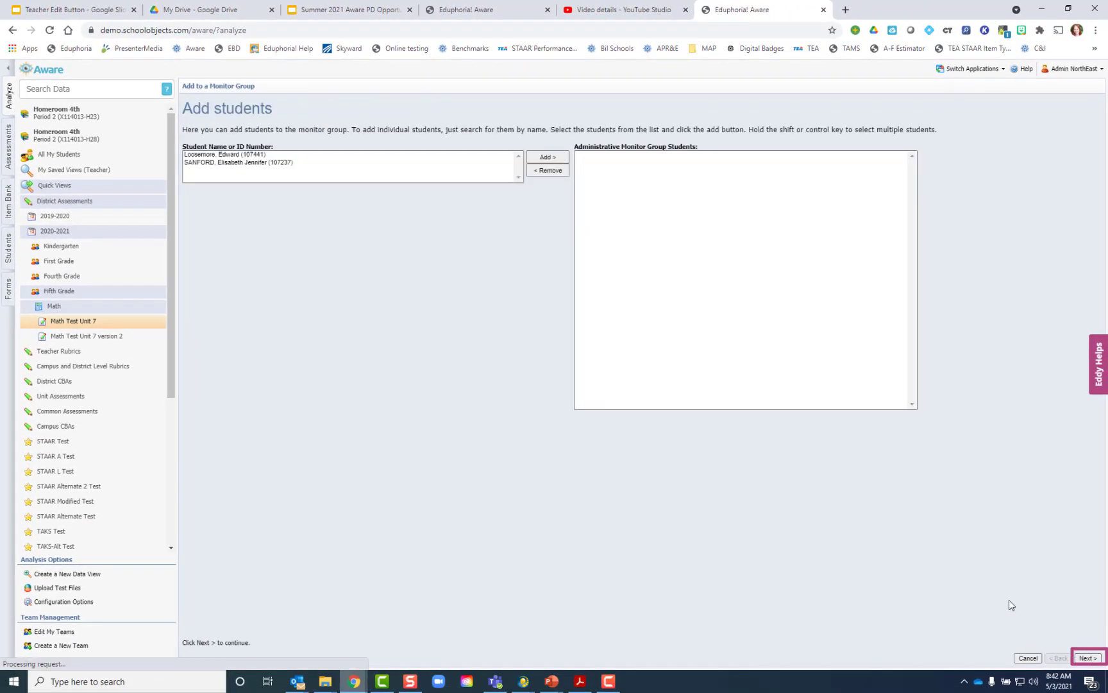
left_click(219, 155)
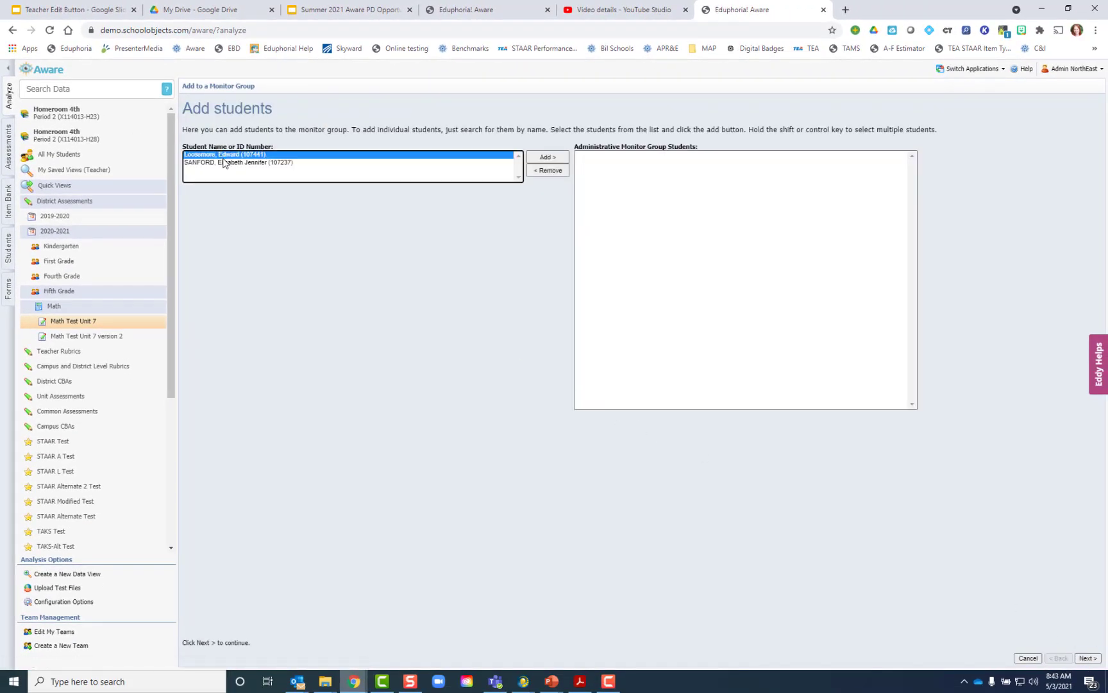
key("shift")
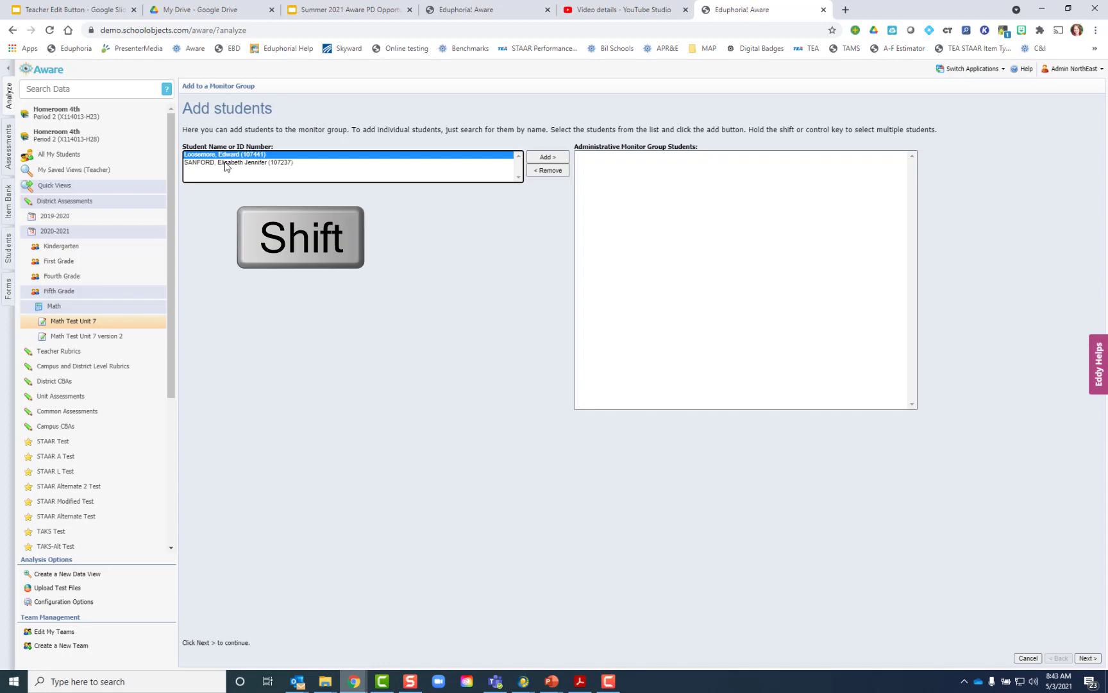
left_click(226, 164, "shift")
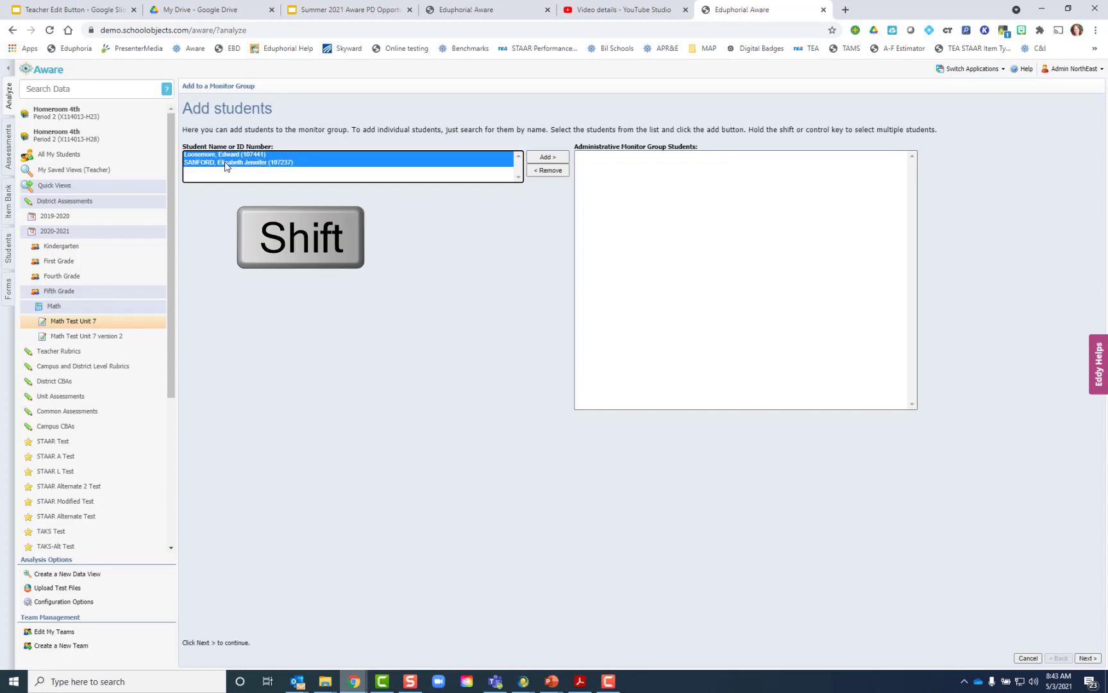
left_click(539, 159)
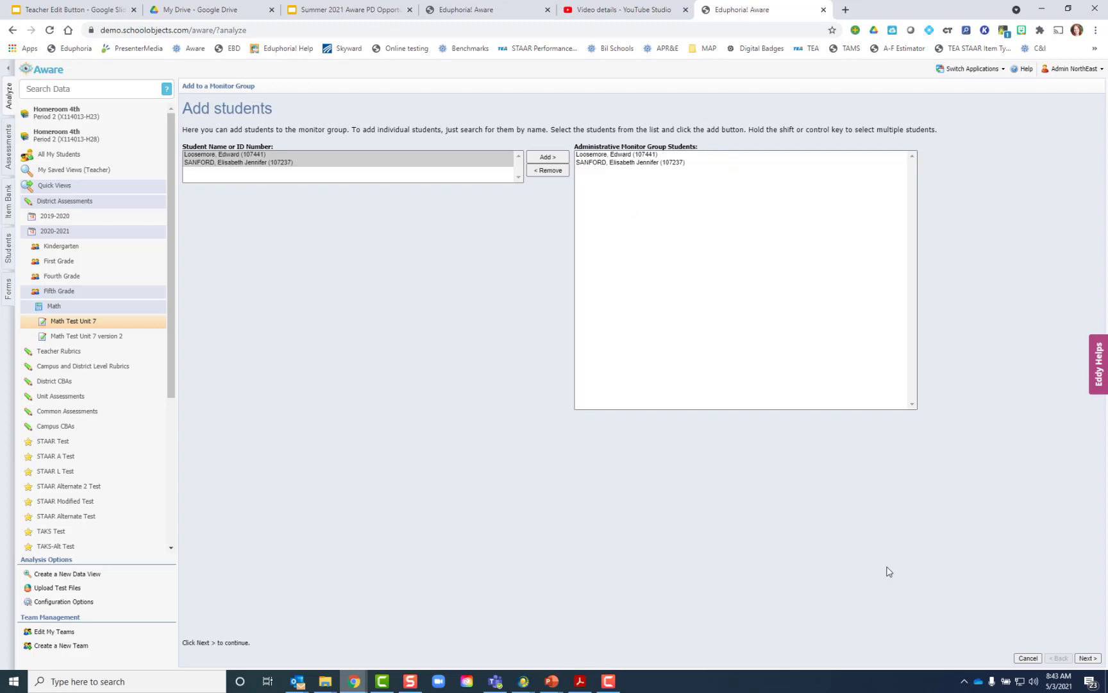
left_click(1089, 659)
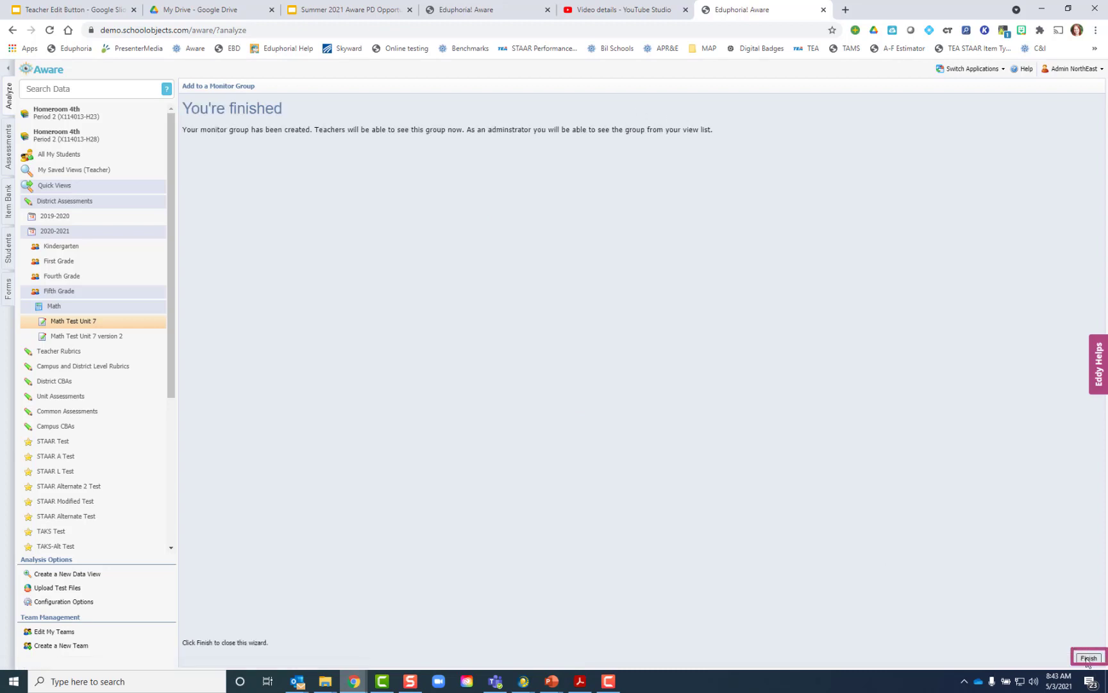
left_click(1090, 658)
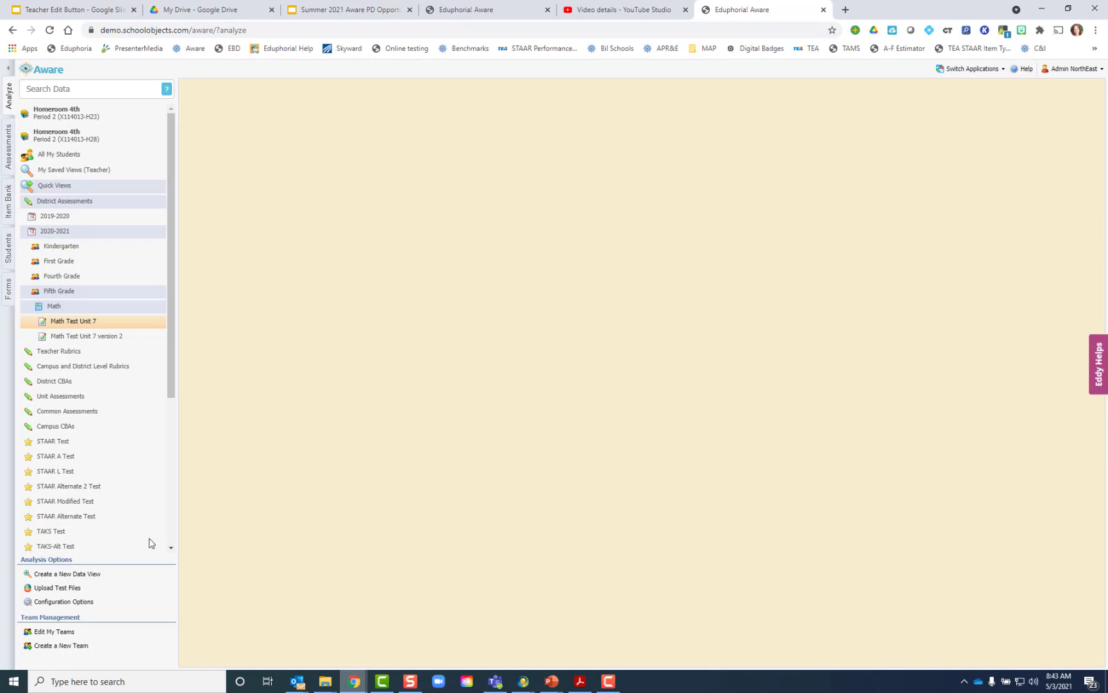
key("F10")
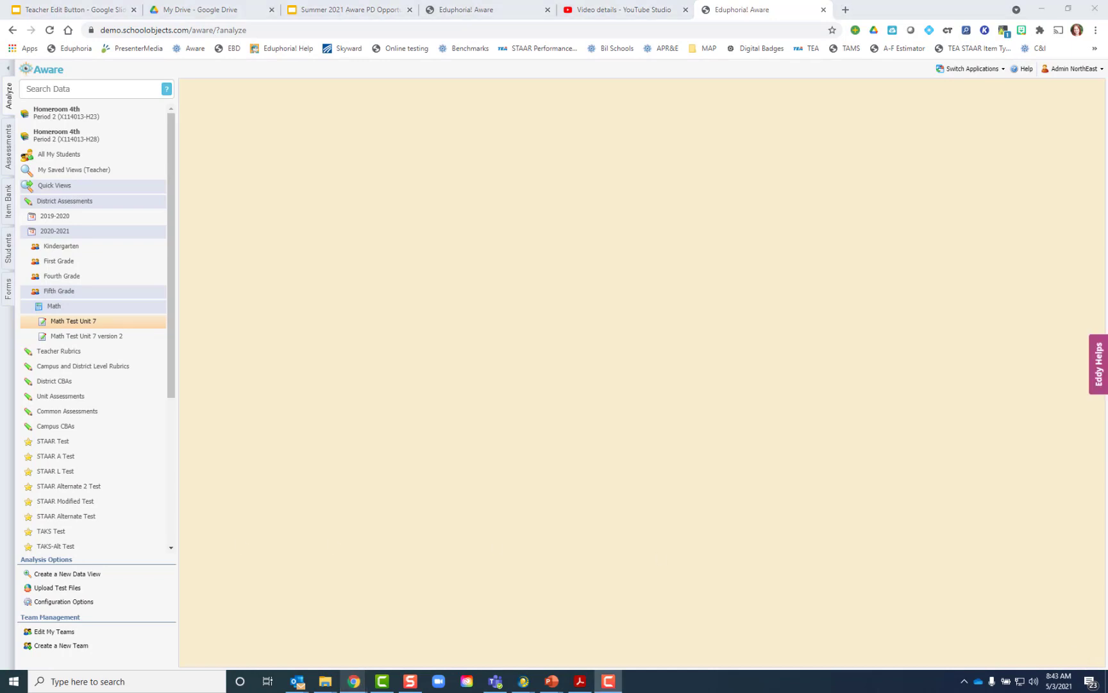